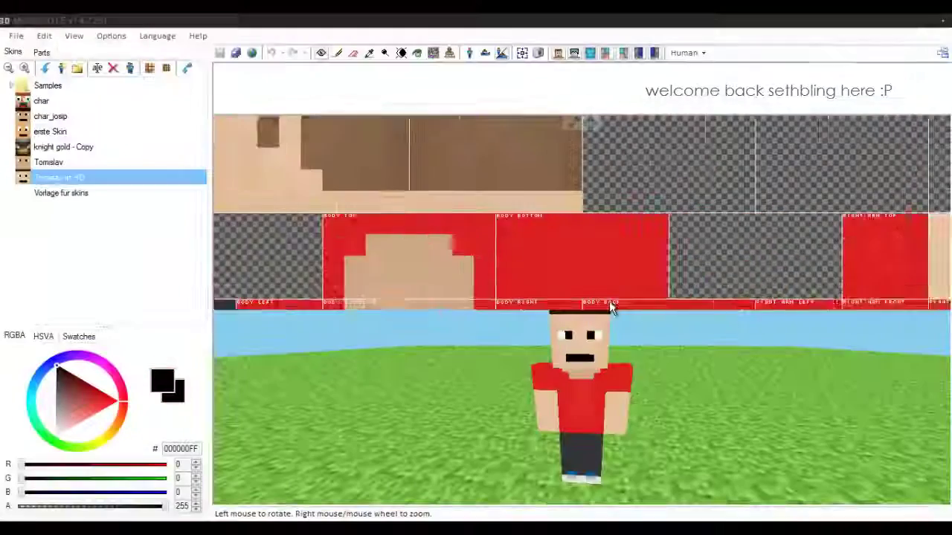
# Step: Zoom in on the Head Front and cover the old eyes in light skin tone
pyautogui.scroll(-2, 610, 309)
pyautogui.scroll(-2, 609, 308)
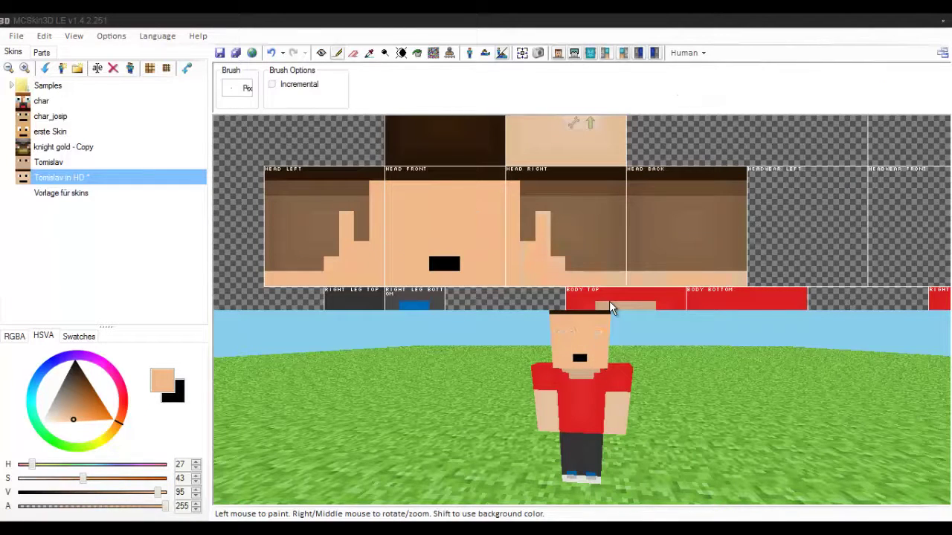
# Step: Paint yellow hair over the head's top, sides and back, plus cyan-and-white eyes and a brown mouth
pyautogui.scroll(-2, 610, 309)
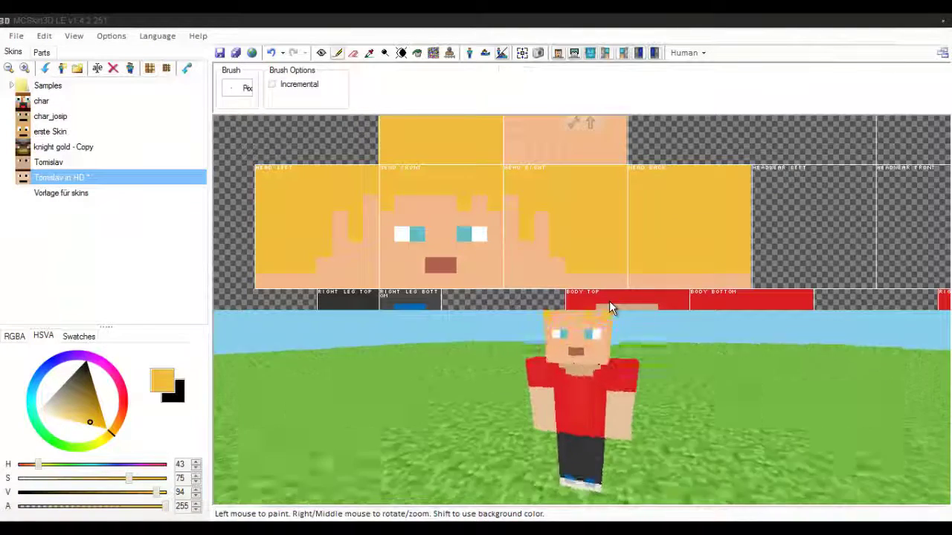
# Step: Try noise and undo it, then darken the hair top and head underside with Lighten/Darken
pyautogui.press('n')
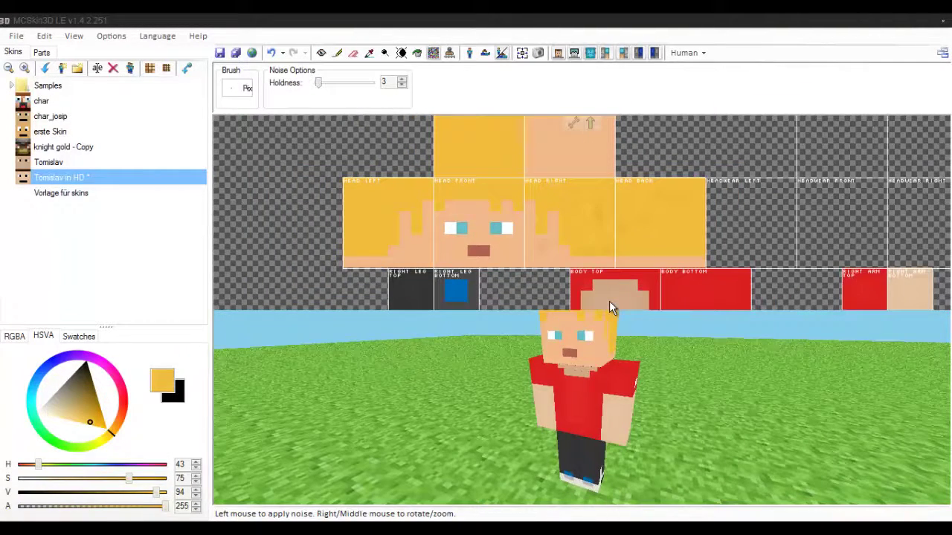
pyautogui.hotkey('ctrl', 'z')
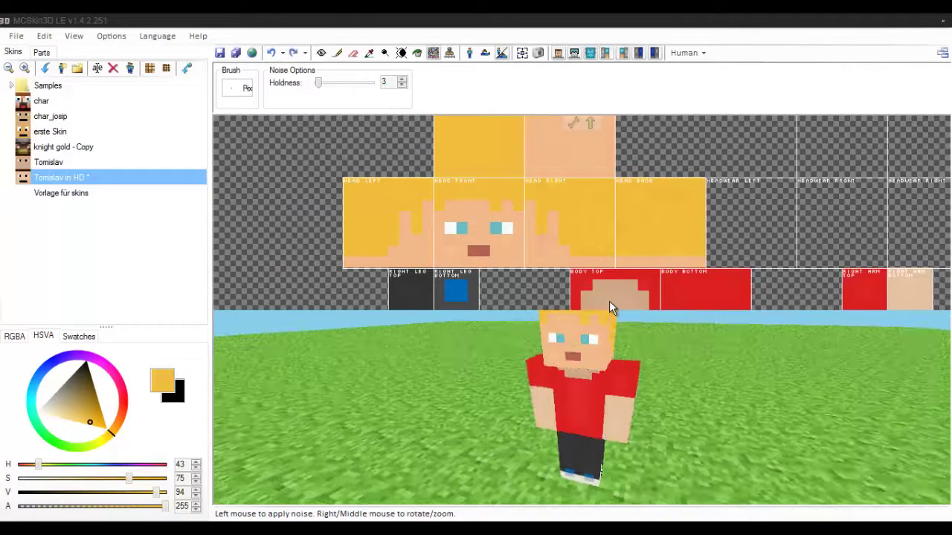
pyautogui.press('b')
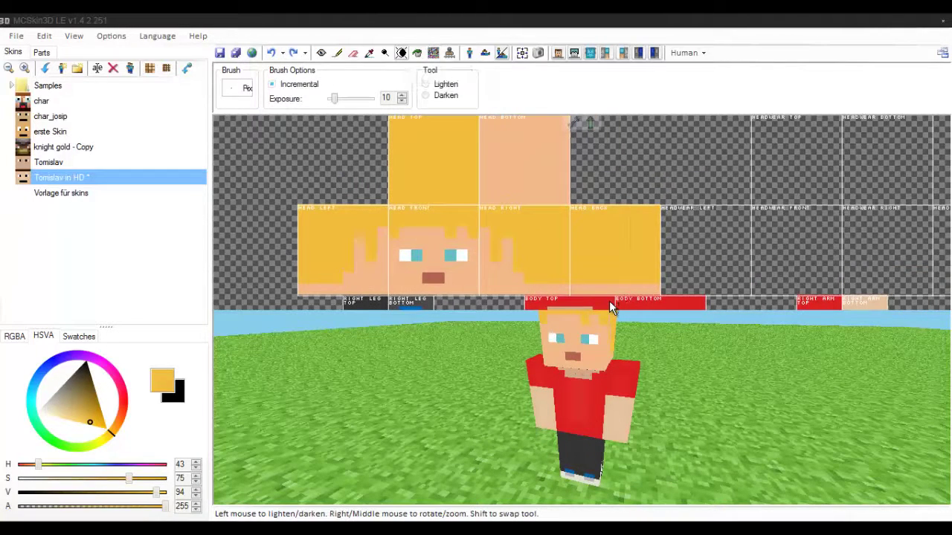
pyautogui.scroll(1, 610, 307)
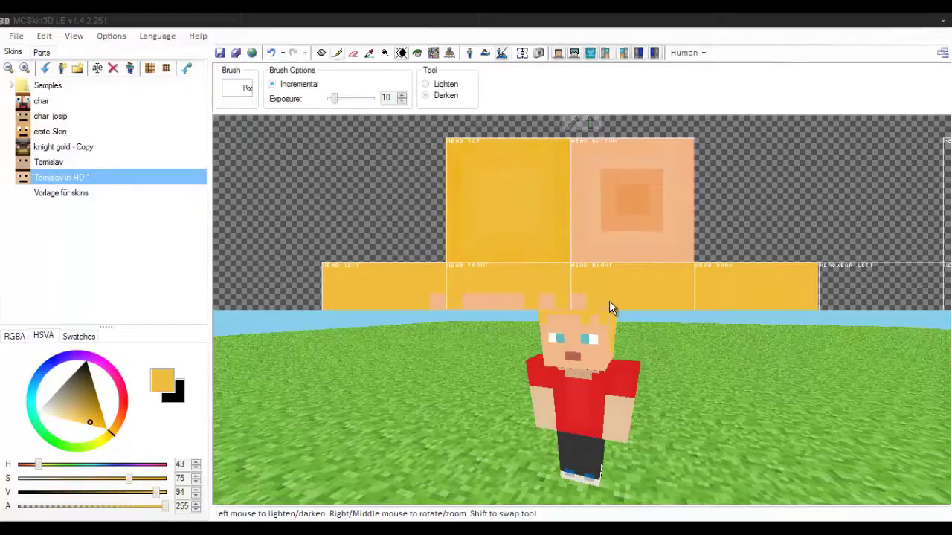
pyautogui.hotkey('ctrl', 't')
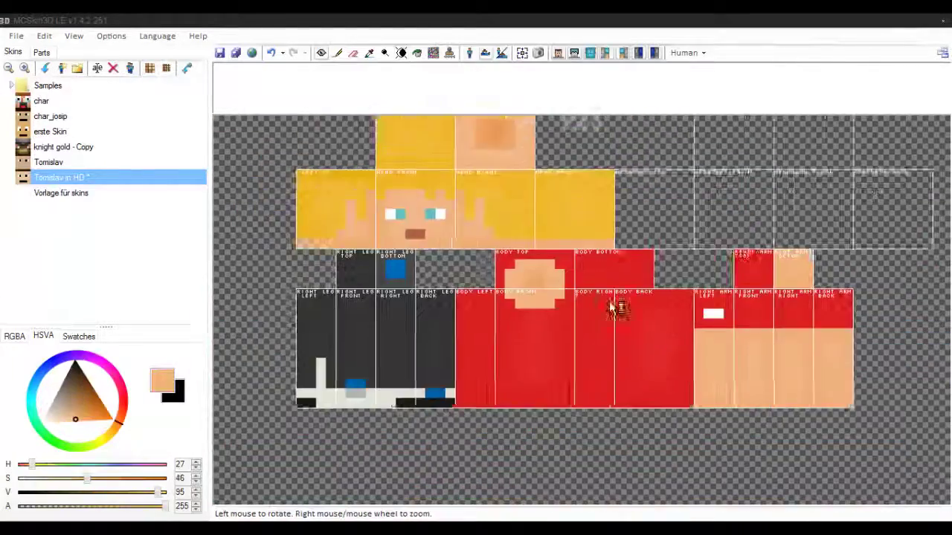
# Step: Flood-fill the right leg's four faces with dark blue 274275, replacing the dark grey
pyautogui.hotkey('ctrl', 't')
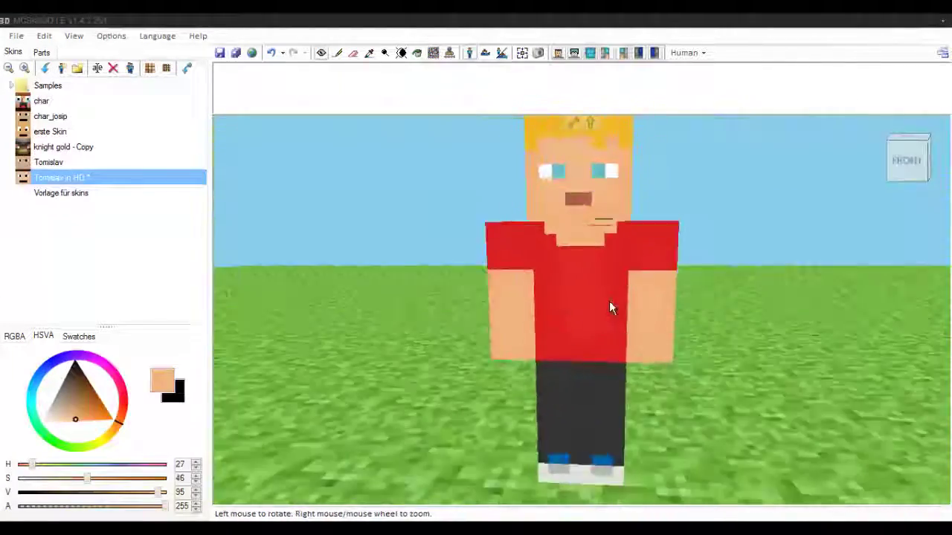
pyautogui.hotkey('ctrl', 't')
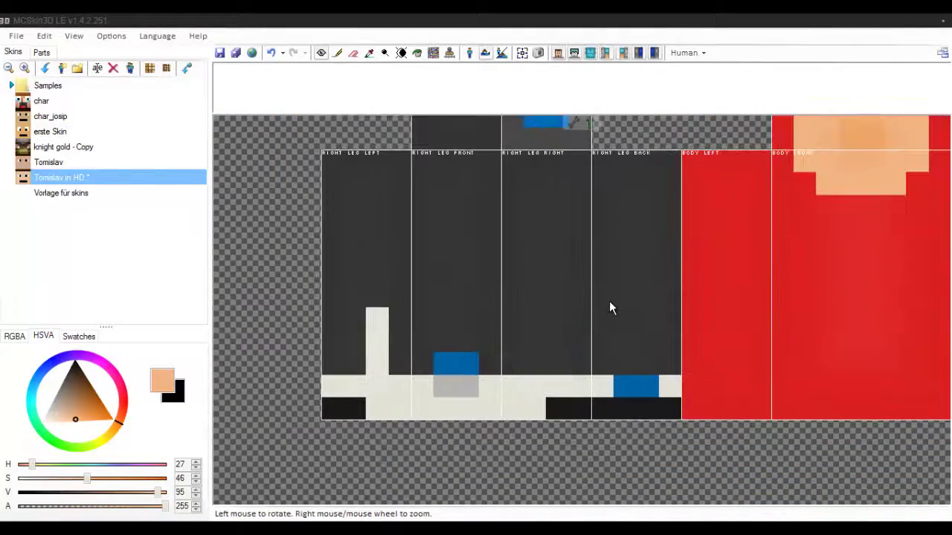
pyautogui.write('4ee6590')
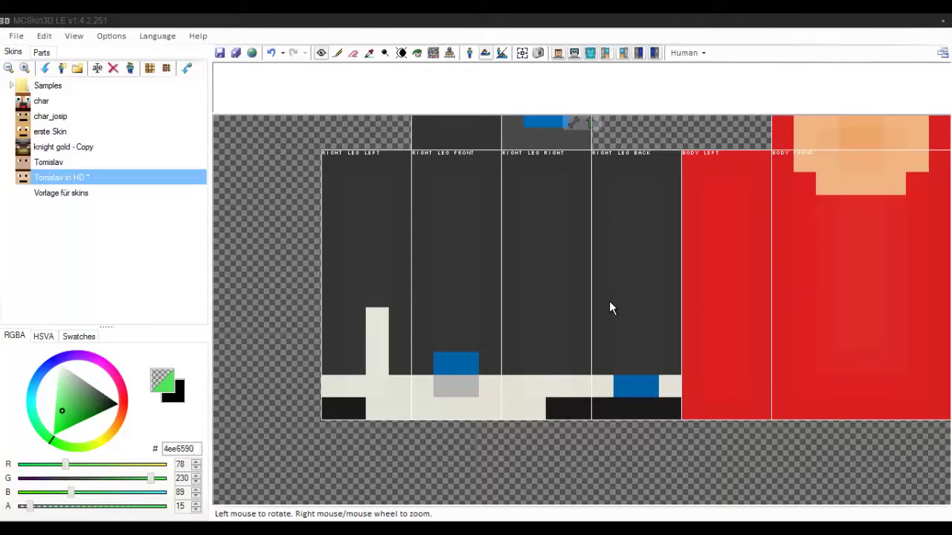
pyautogui.press('Return')
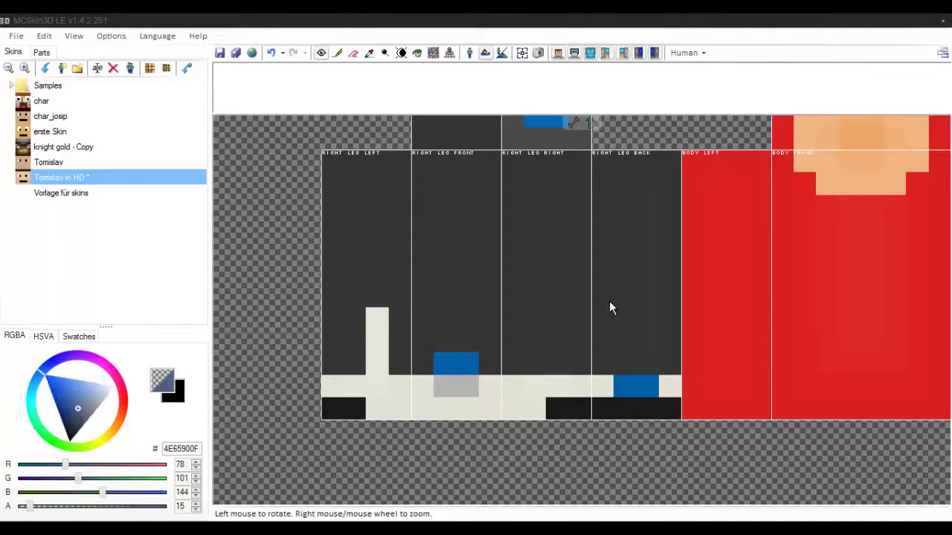
pyautogui.press('f')
pyautogui.click(610, 309)
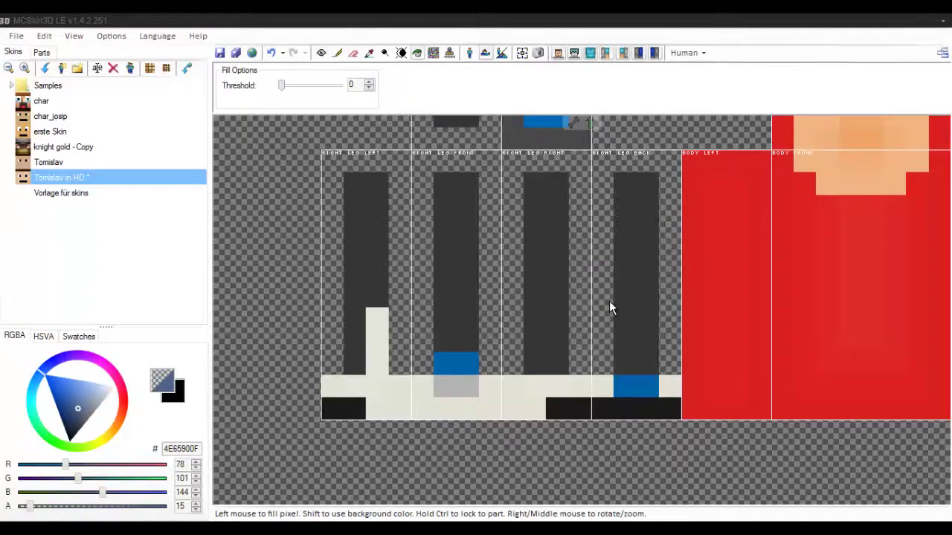
pyautogui.click(609, 308)
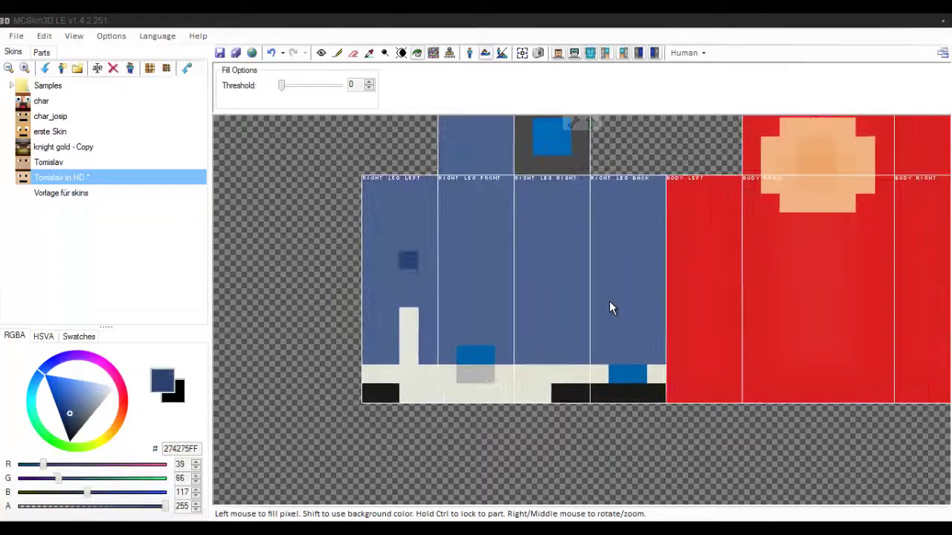
# Step: Brush lighter shading down the leg's front and darker patches on its side and back
pyautogui.press('b')
pyautogui.press('p')
pyautogui.press('f')
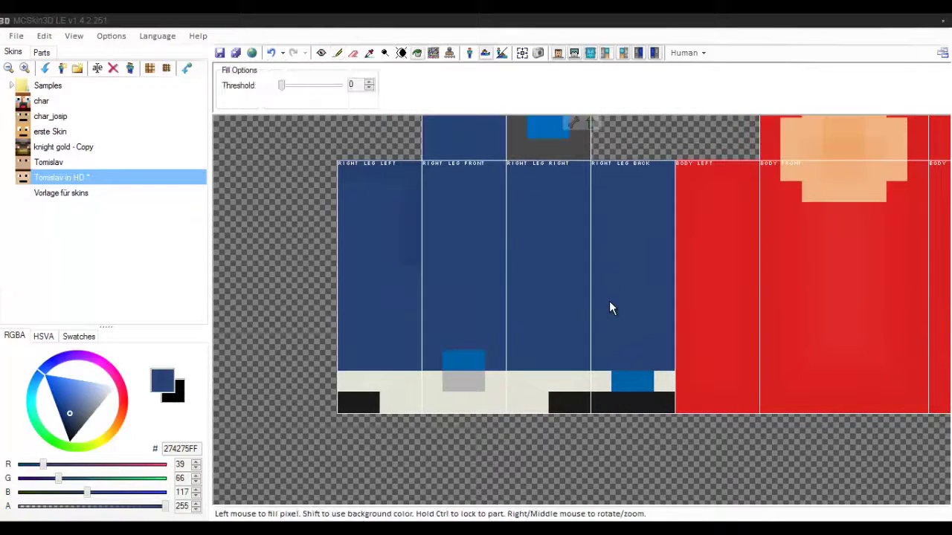
pyautogui.press('b')
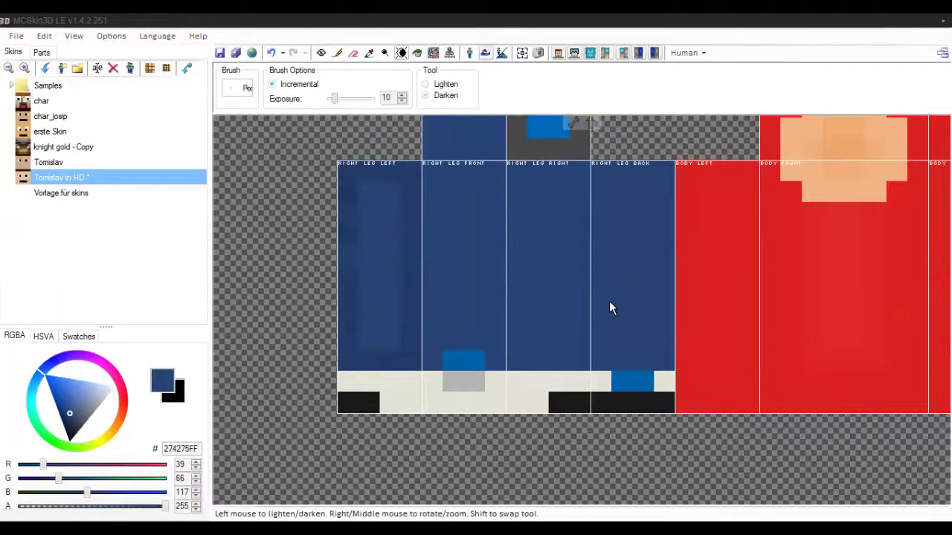
pyautogui.scroll(-1, 609, 308)
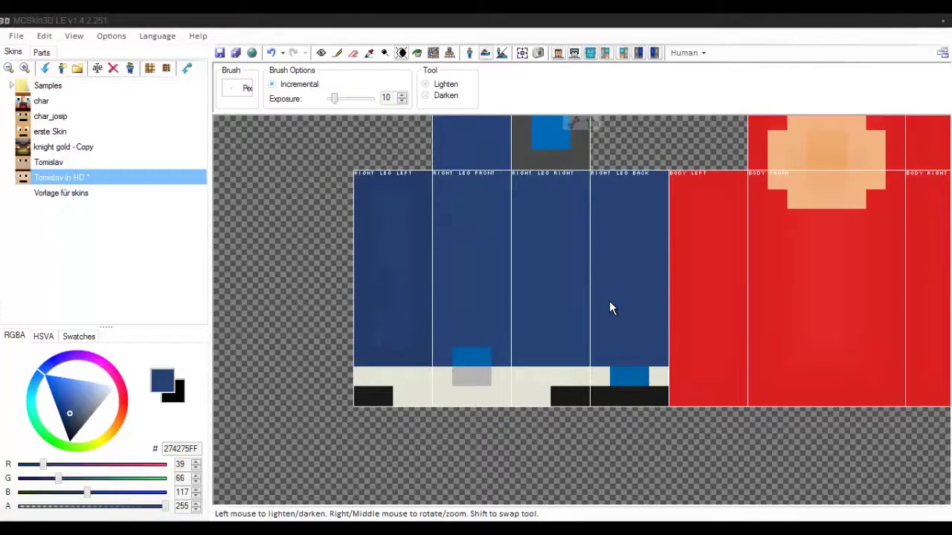
pyautogui.scroll(-1, 610, 308)
pyautogui.scroll(2, 609, 309)
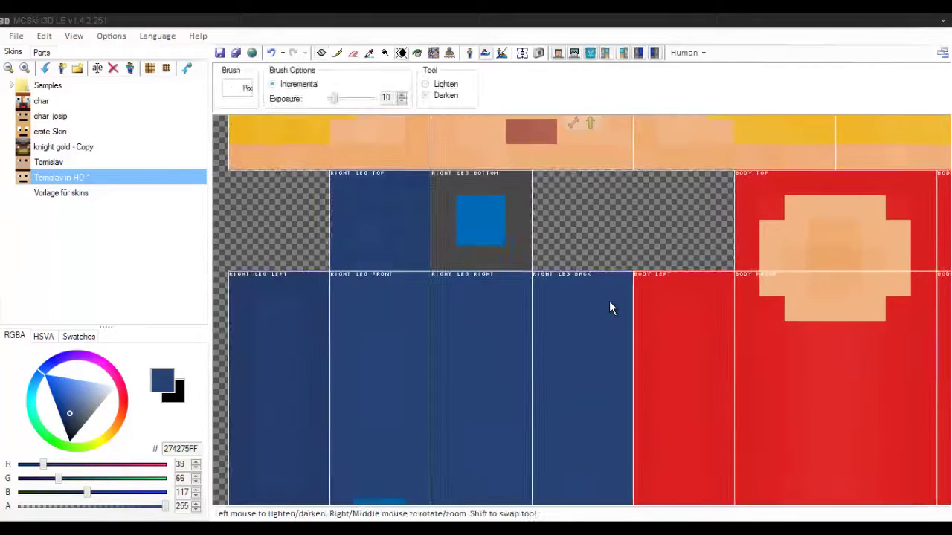
pyautogui.scroll(-2, 609, 309)
pyautogui.hscroll(1, 610, 309)
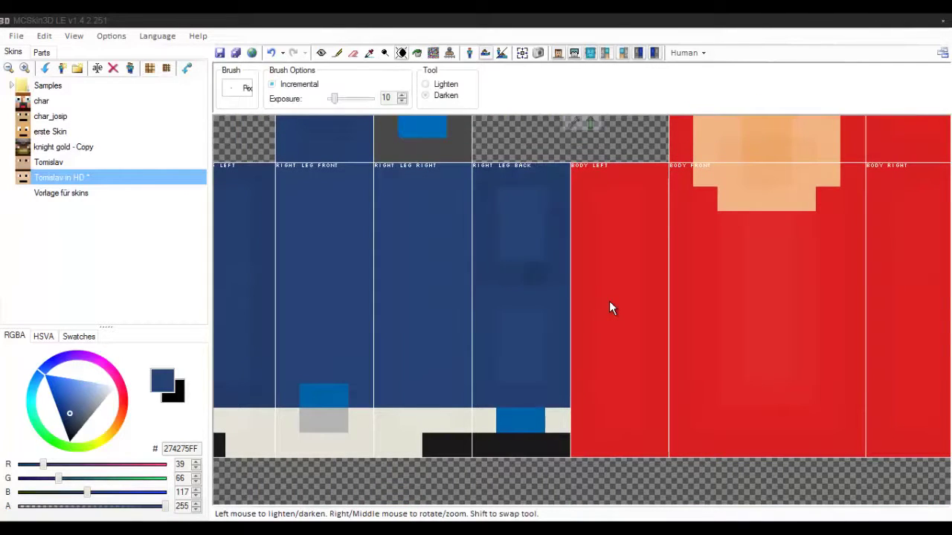
pyautogui.scroll(-1, 610, 308)
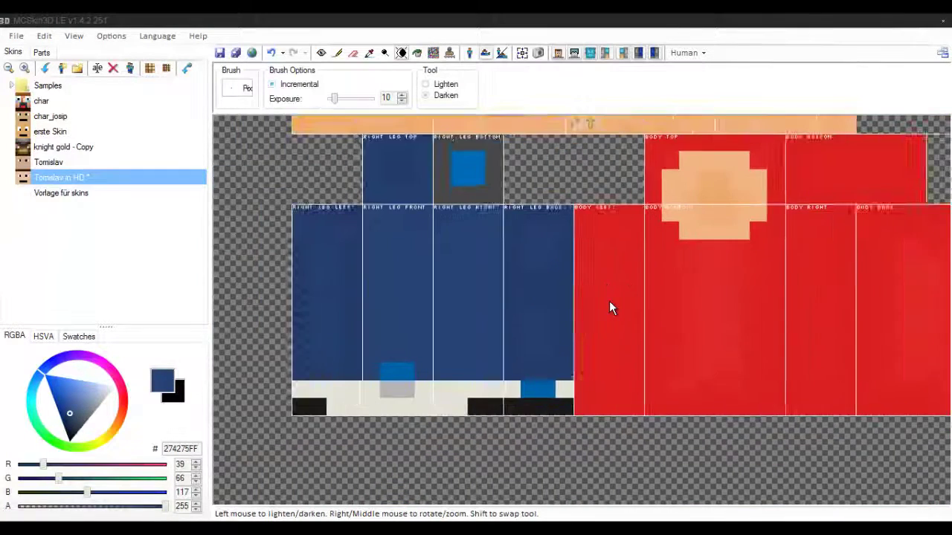
pyautogui.scroll(1, 609, 309)
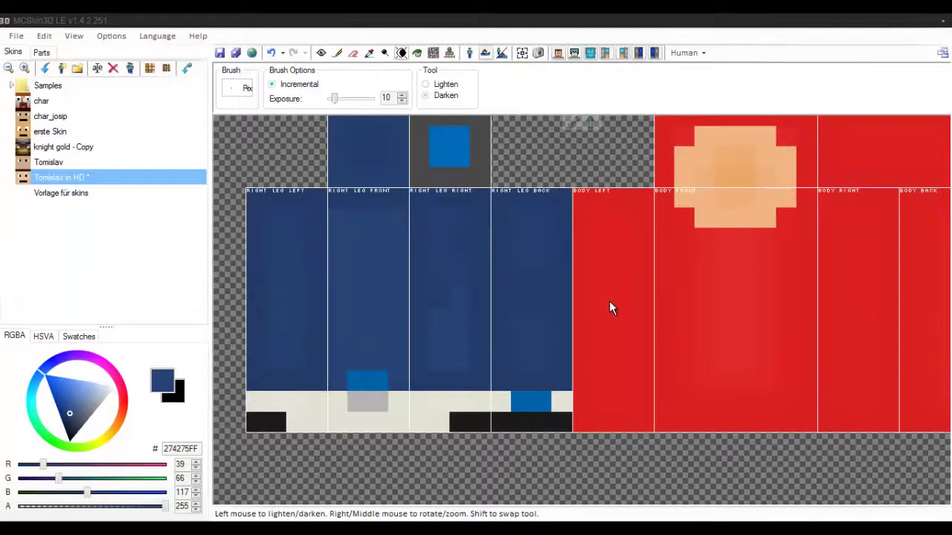
pyautogui.scroll(-1, 610, 309)
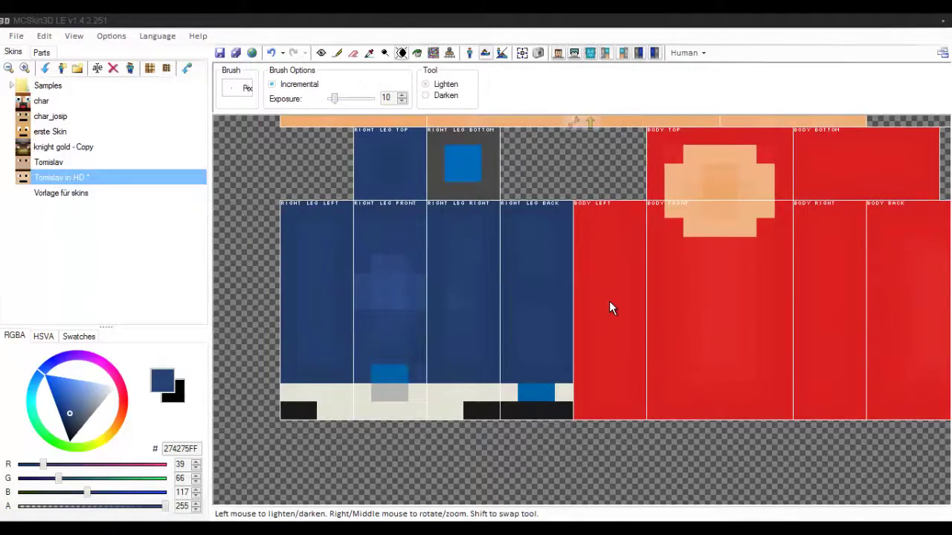
# Step: Check the jeans shading on the 3D model, alternating with the flat texture
pyautogui.hotkey('ctrl', 'p')
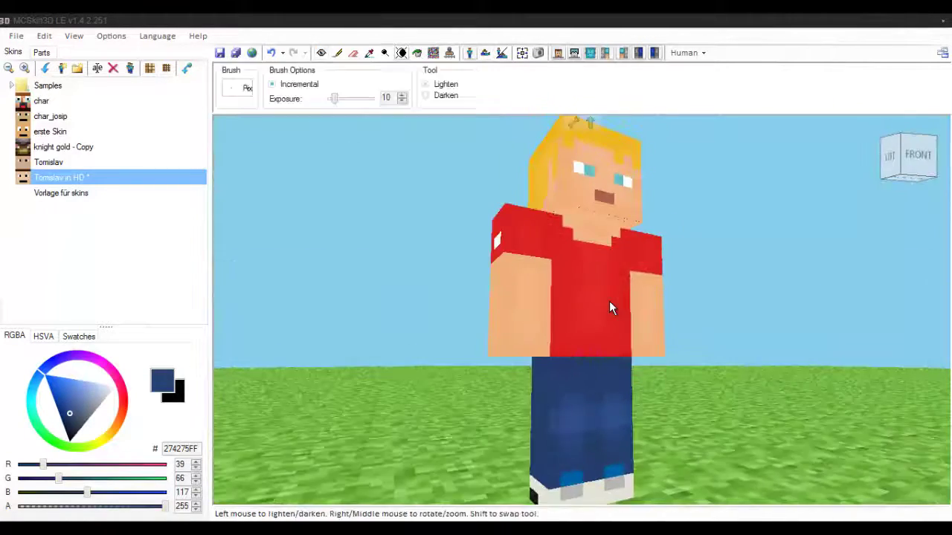
pyautogui.hotkey('ctrl', 'p')
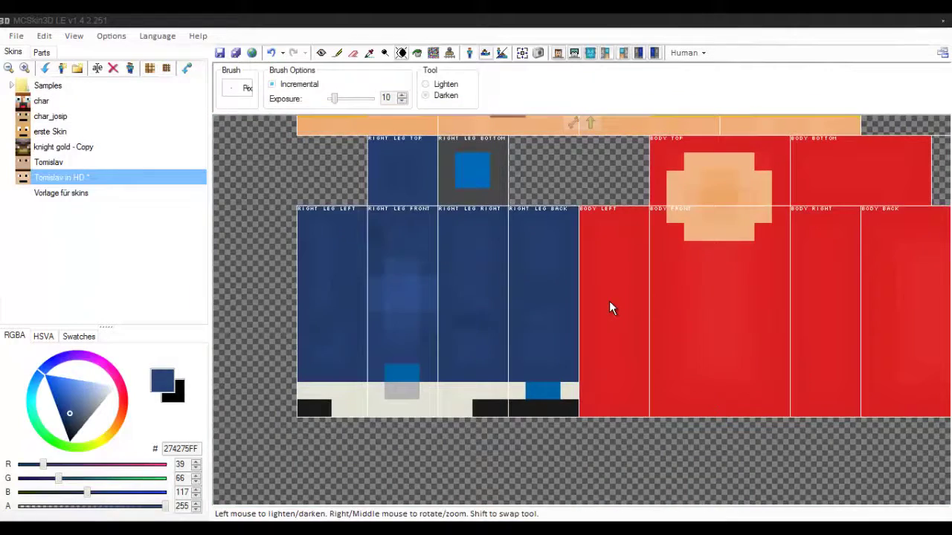
pyautogui.hotkey('ctrl', 'p')
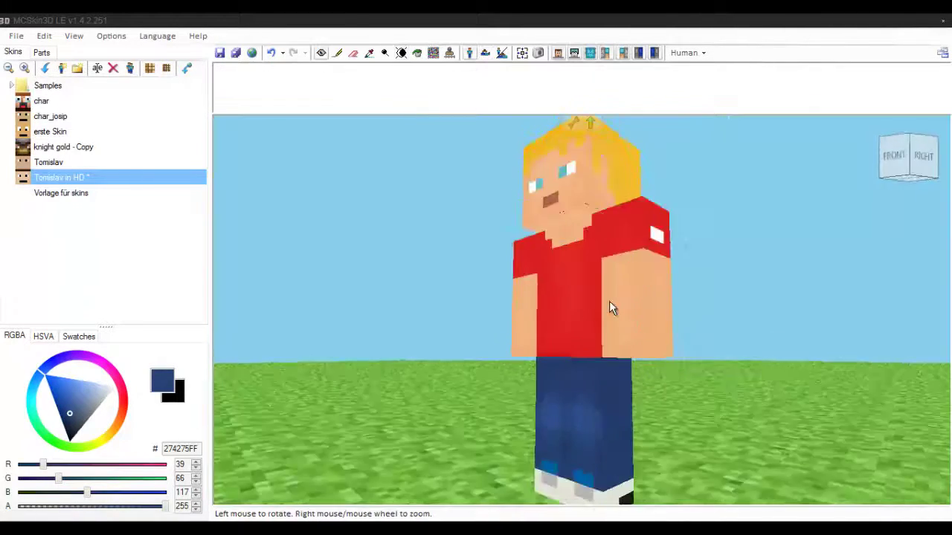
pyautogui.hotkey('ctrl', 'p')
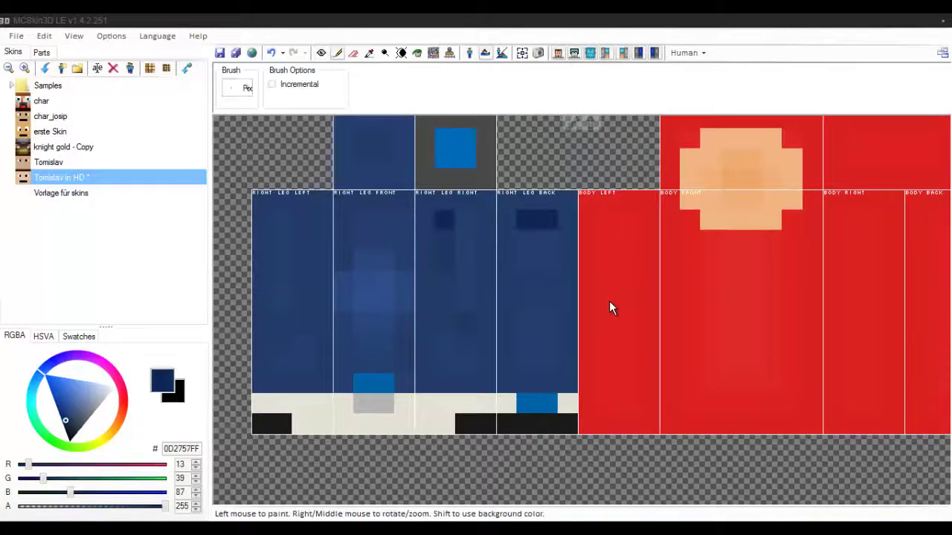
# Step: Add small dark-blue pocket marks on the upper leg and check them on the 3D model
pyautogui.hotkey('ctrl', 'p')
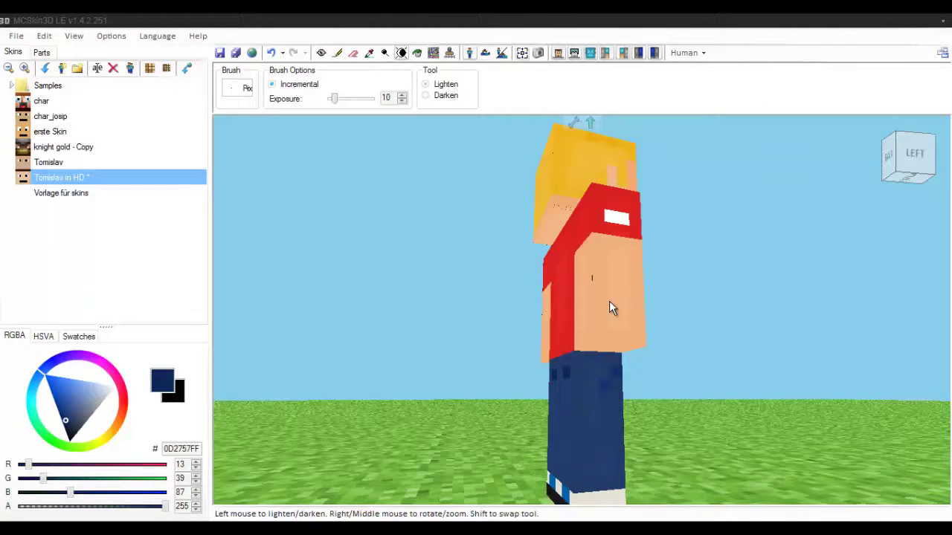
pyautogui.hotkey('ctrl', 'p')
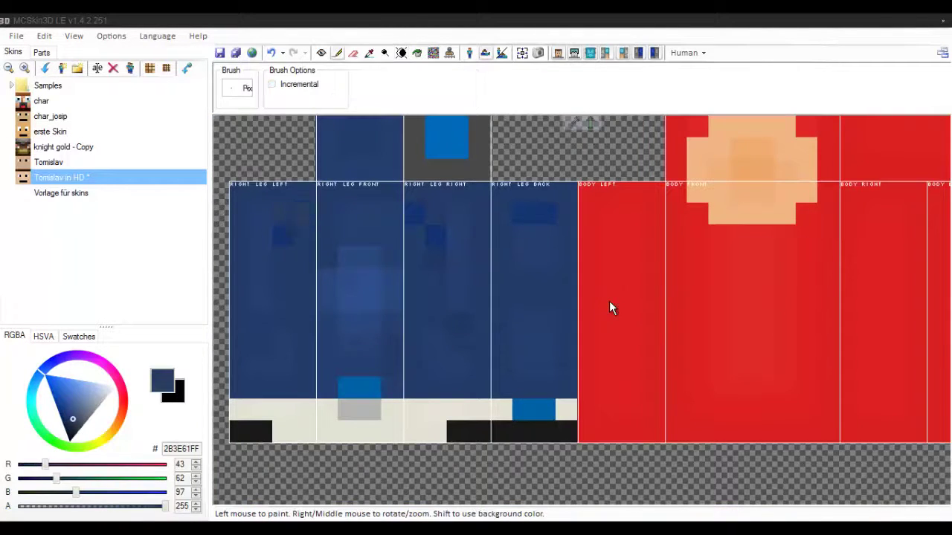
pyautogui.hotkey('ctrl', 'p')
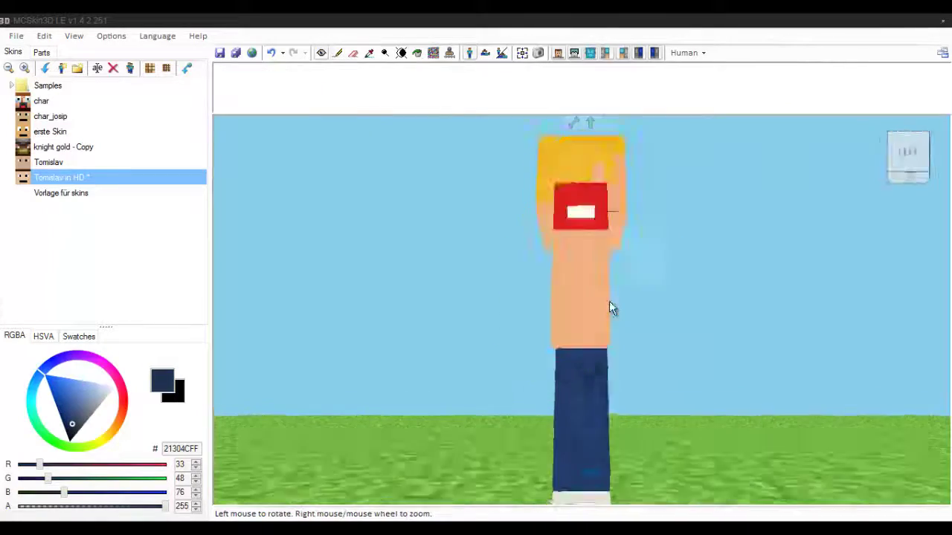
pyautogui.hotkey('ctrl', 'p')
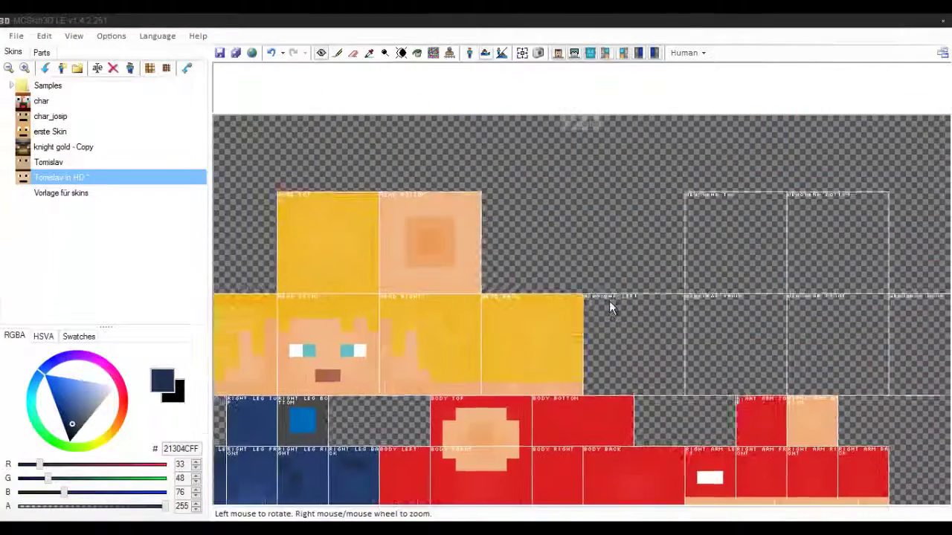
# Step: Pick the hair yellow and paint blond strips on the headwear front layer
pyautogui.hotkey('ctrl', 'p')
pyautogui.hotkey('ctrl', 'p')
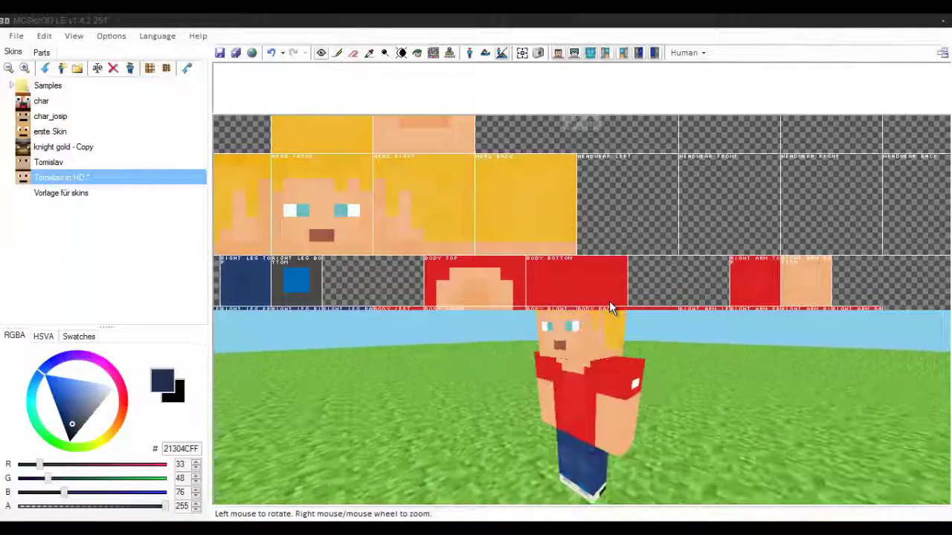
pyautogui.click(584, 342)
pyautogui.moveTo(692, 160); pyautogui.dragTo(766, 145)
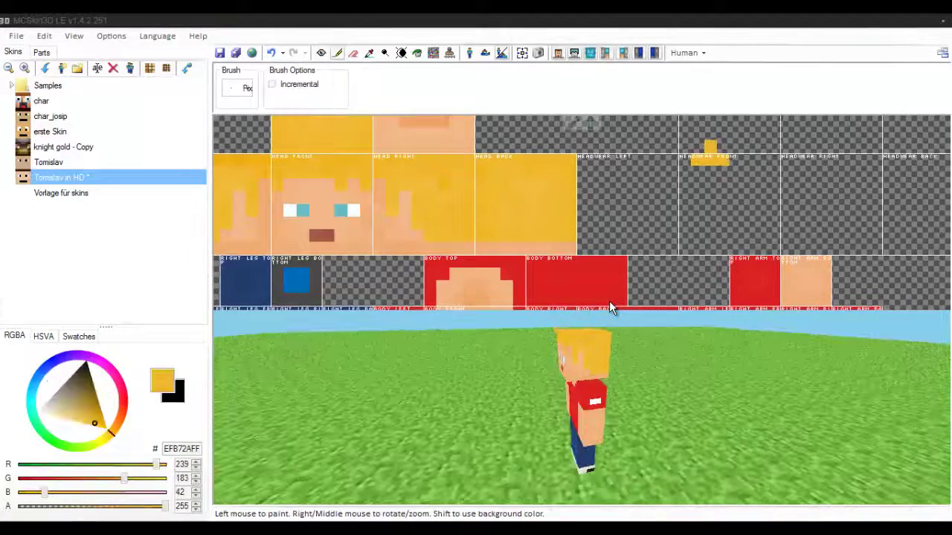
pyautogui.press('c')
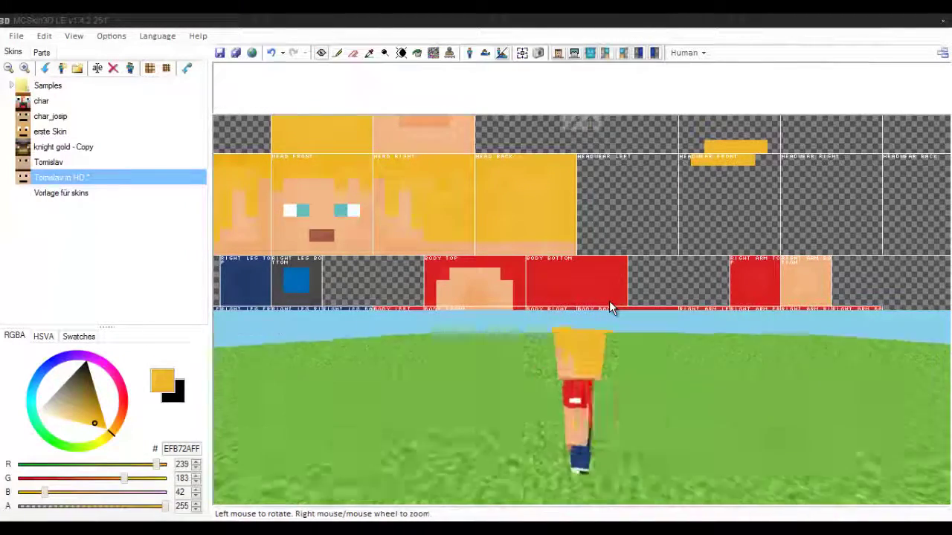
pyautogui.press('b')
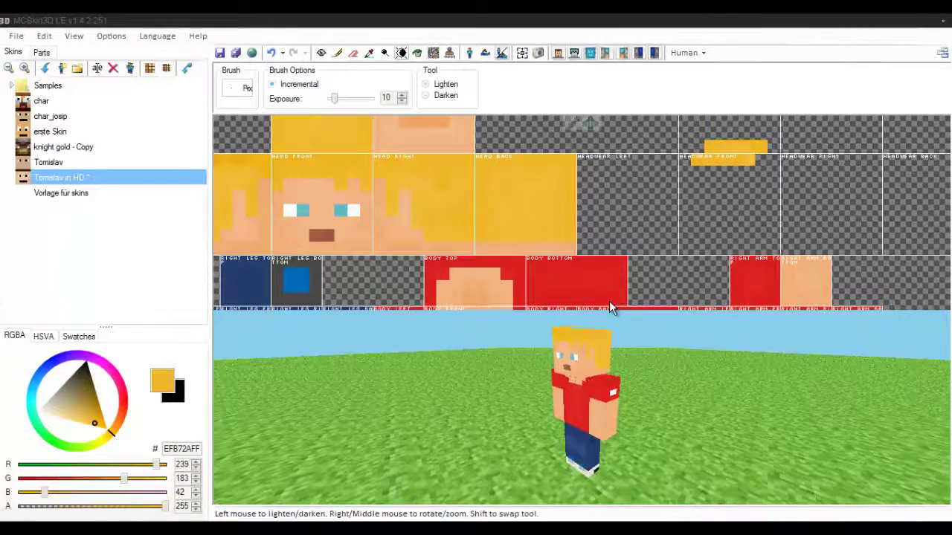
pyautogui.press('c')
pyautogui.hotkey('ctrl', 'p')
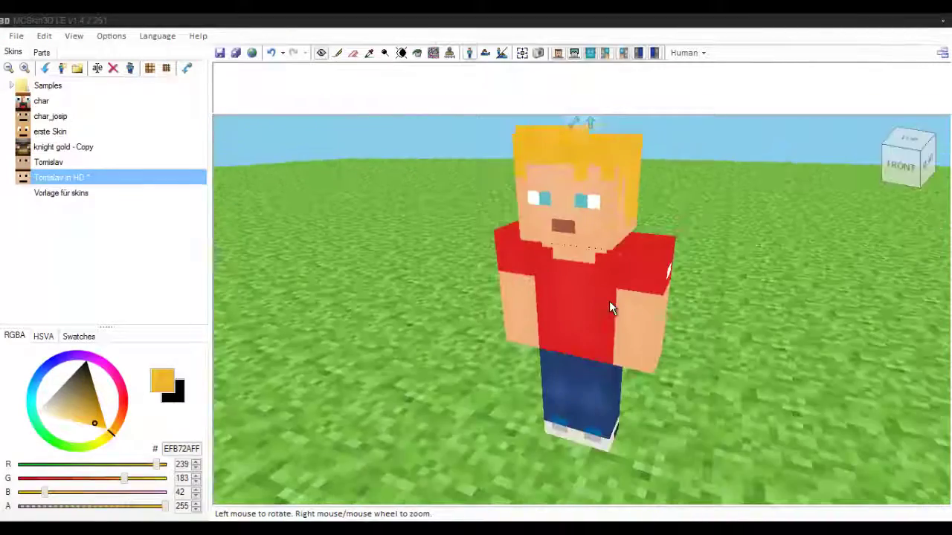
# Step: Zoom the flat texture and recheck the hair tuft on the 3D model
pyautogui.hotkey('ctrl', 't')
pyautogui.scroll(-3, 610, 309)
pyautogui.scroll(1, 609, 308)
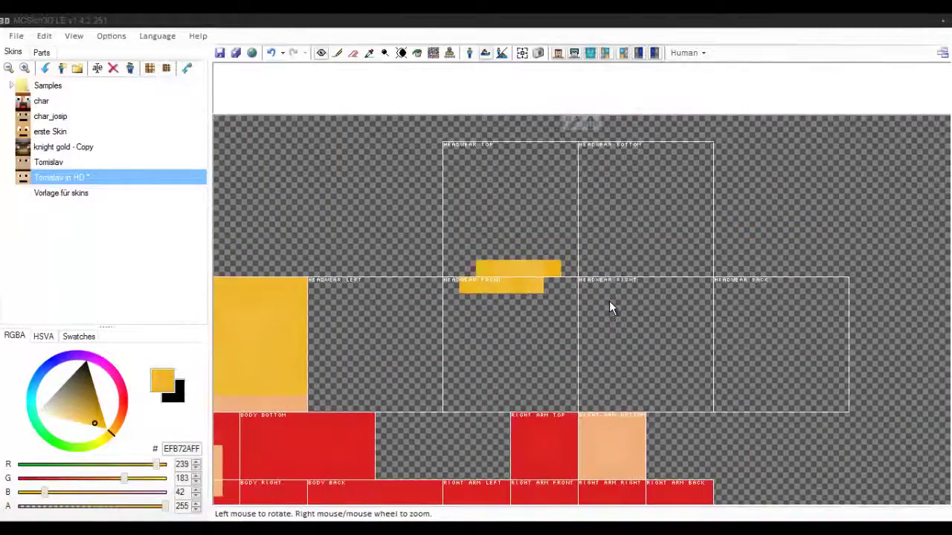
pyautogui.scroll(1, 610, 309)
pyautogui.press('p')
pyautogui.hotkey('ctrl', 'p')
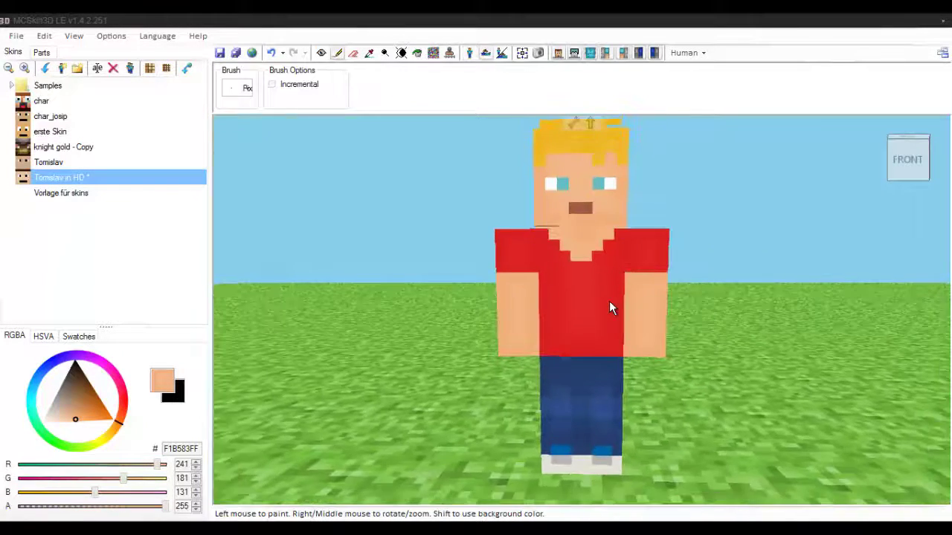
pyautogui.hotkey('ctrl', 't')
# Step: Flood-fill the red T-shirt white and check it on the 3D model
pyautogui.press('f')
pyautogui.click(610, 309)
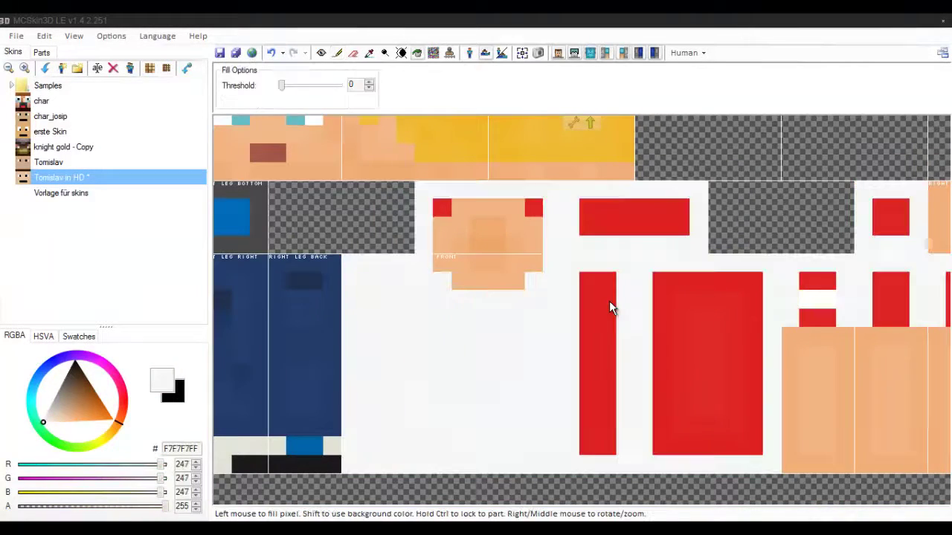
pyautogui.hotkey('ctrl', 'p')
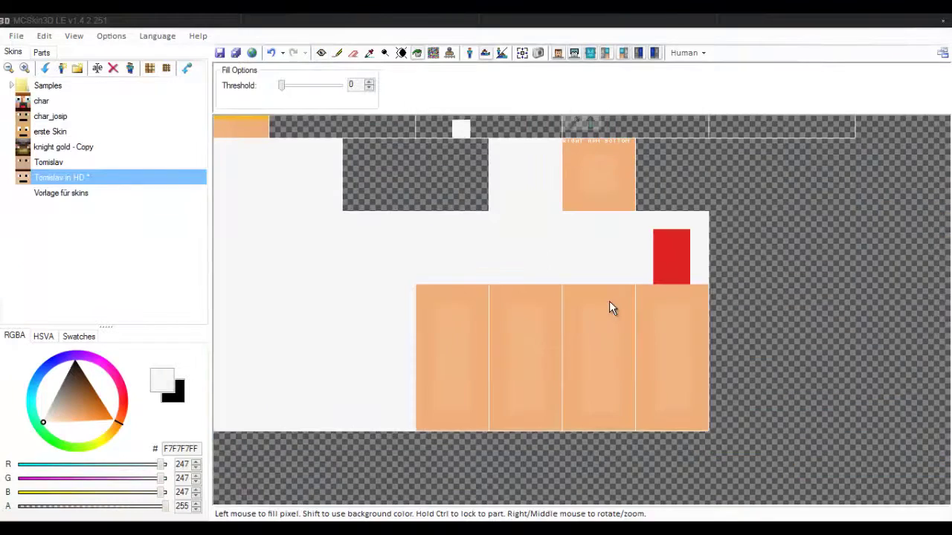
pyautogui.press('c')
pyautogui.hotkey('ctrl', 't')
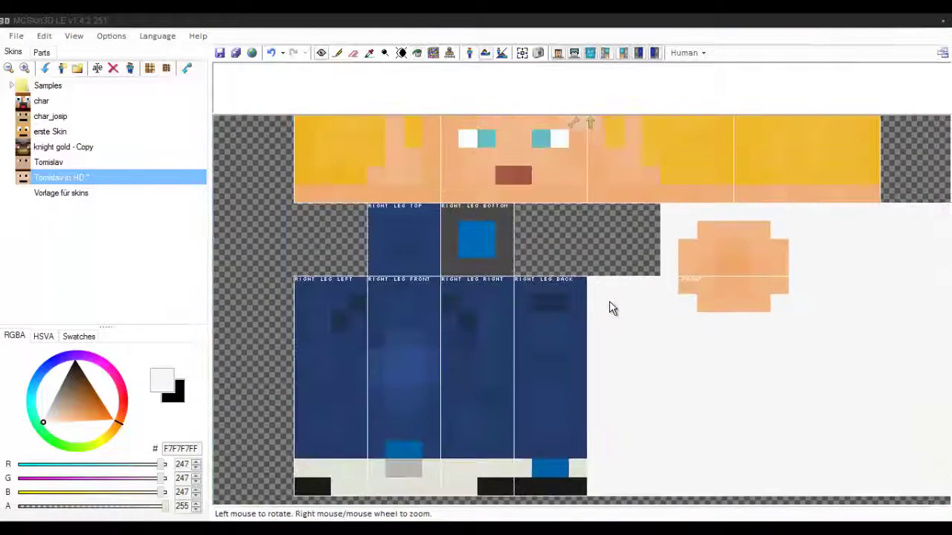
# Step: Paint a dark-blue 223B67 row along the shirt bottom, undoing part of it after a 3D check
pyautogui.press('d')
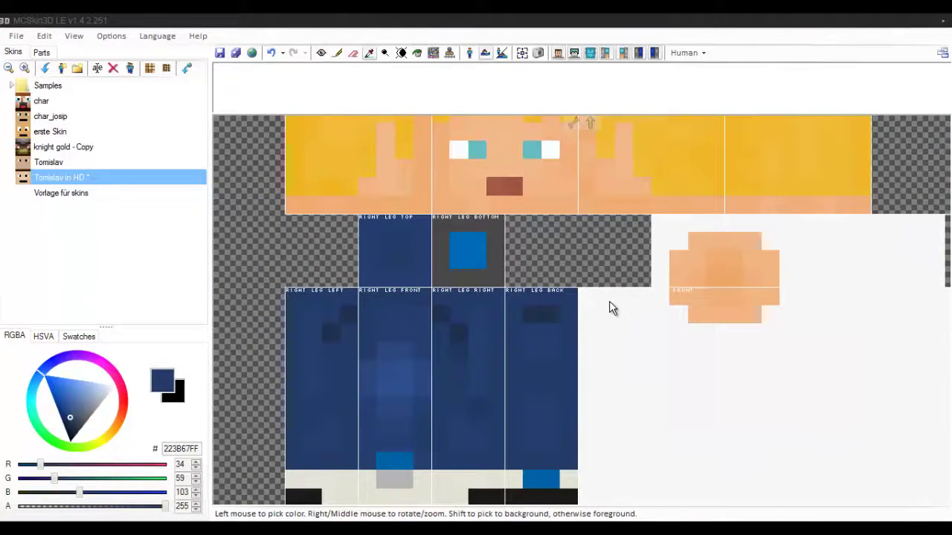
pyautogui.press('p')
pyautogui.moveTo(378, 321); pyautogui.dragTo(609, 320)
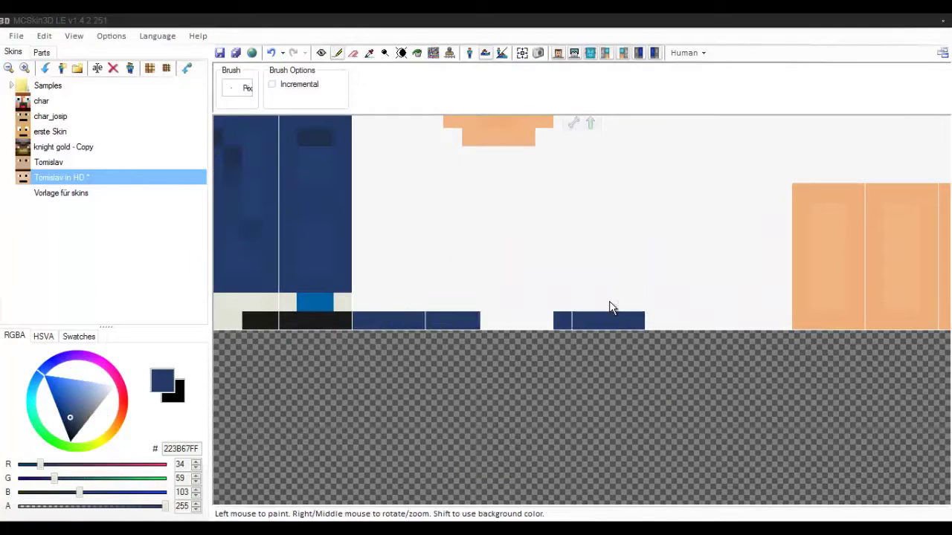
pyautogui.hotkey('ctrl', 't')
pyautogui.press('c')
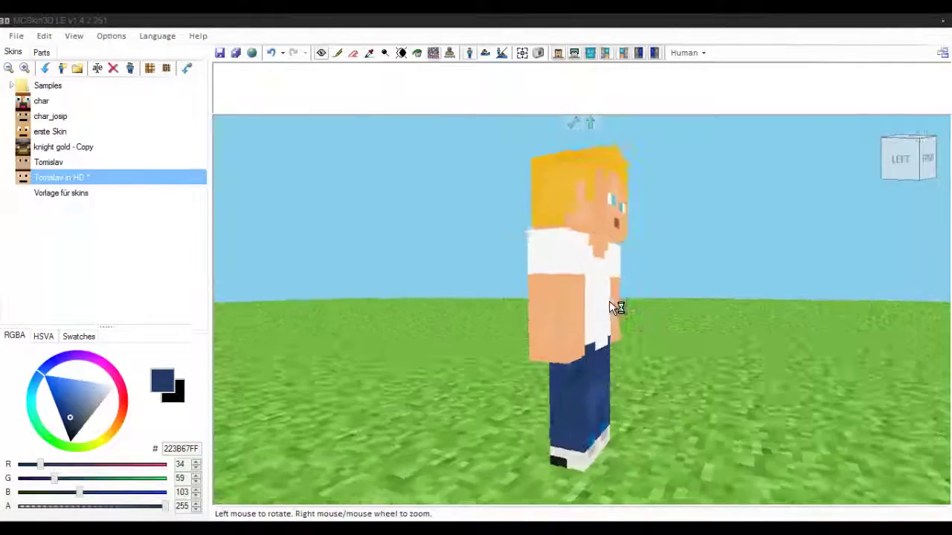
pyautogui.hotkey('ctrl', 't')
pyautogui.press('p')
pyautogui.hotkey('ctrl', 'z')
pyautogui.hotkey('ctrl', 'z')
pyautogui.hotkey('ctrl', 't')
pyautogui.press('c')
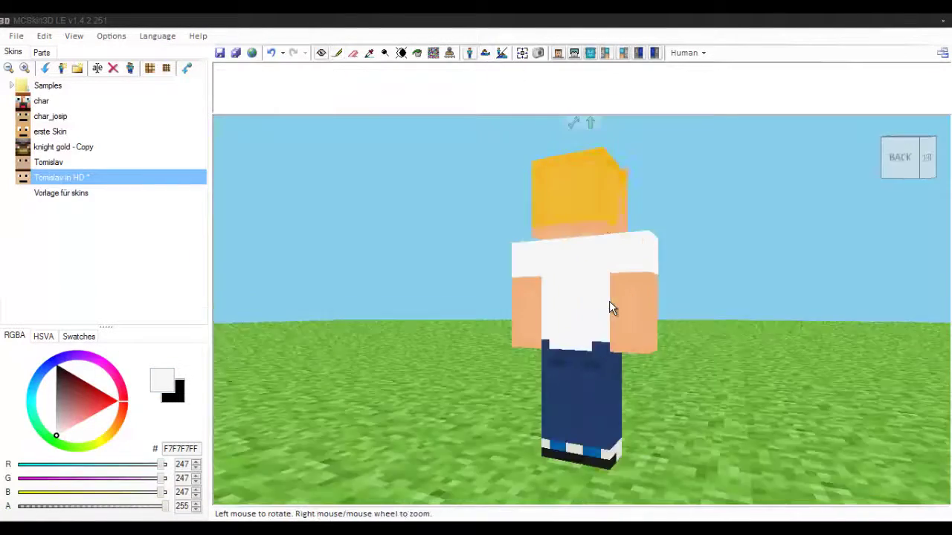
pyautogui.press('b')
pyautogui.hotkey('ctrl', 't')
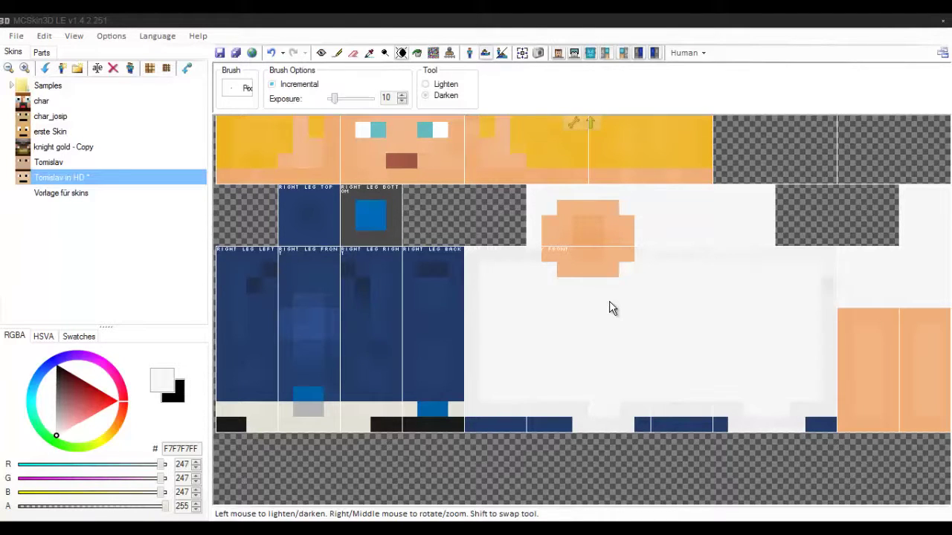
# Step: Brush faint grey darkening over the white shirt, checking it on the 3D model
pyautogui.hotkey('ctrl', 't')
pyautogui.scroll(1, 609, 308)
pyautogui.hotkey('ctrl', 't')
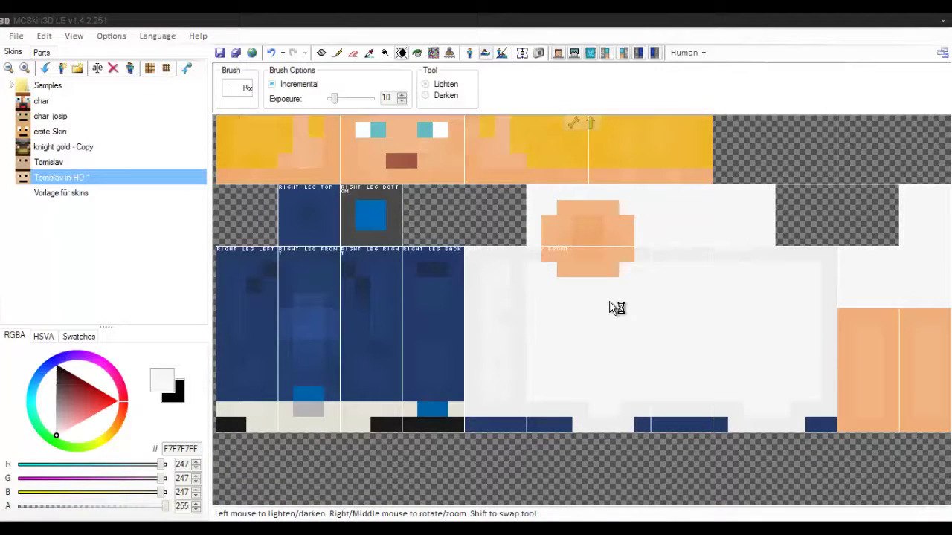
pyautogui.scroll(2, 614, 307)
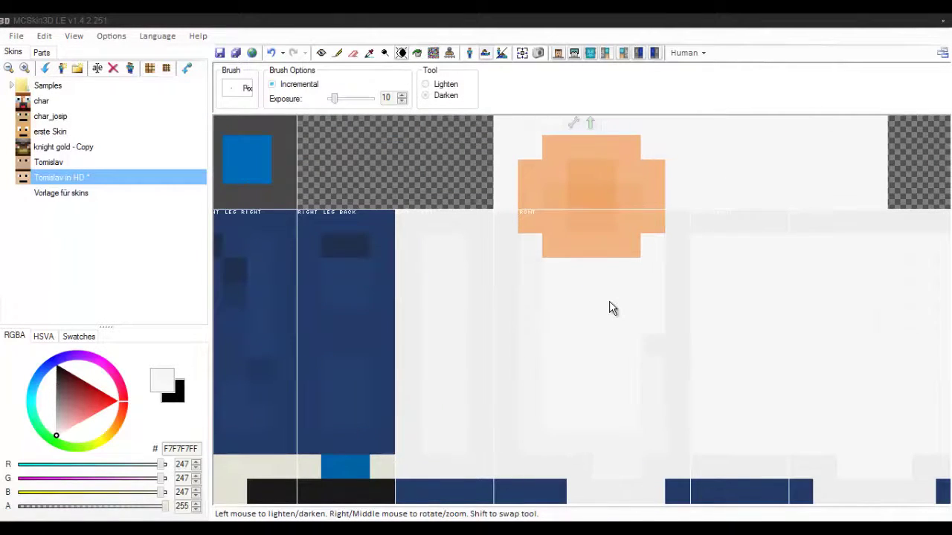
pyautogui.hotkey('ctrl', 't')
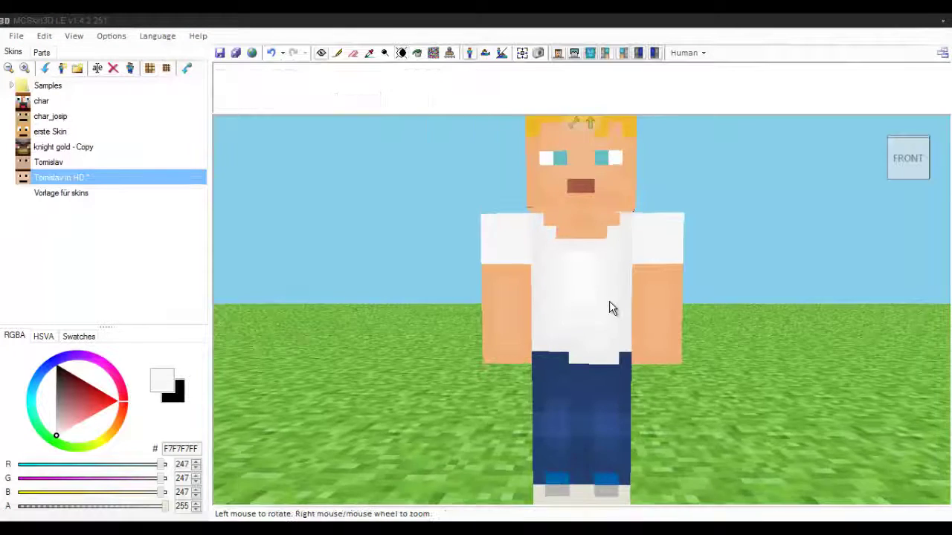
pyautogui.hotkey('ctrl', 't')
pyautogui.hotkey('ctrl', 't')
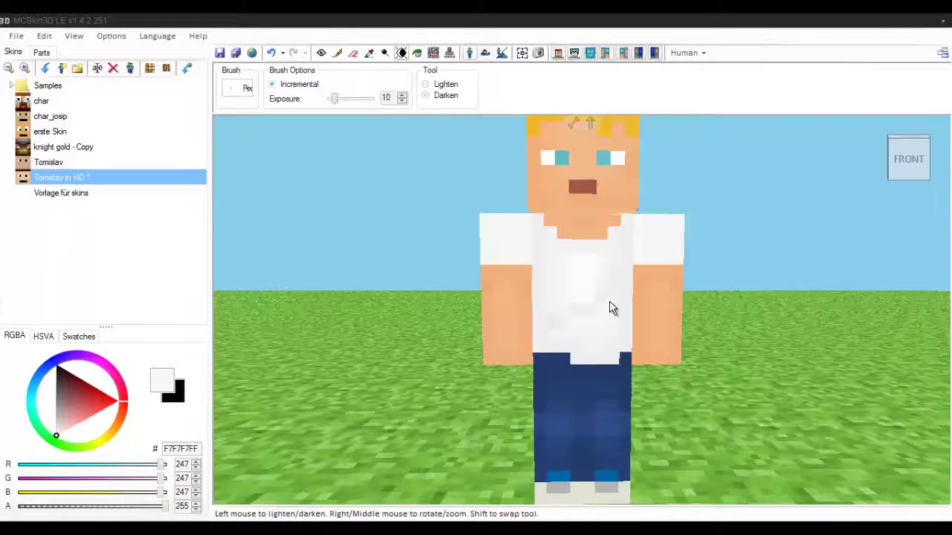
pyautogui.press('c')
pyautogui.hotkey('ctrl', 't')
pyautogui.press('b')
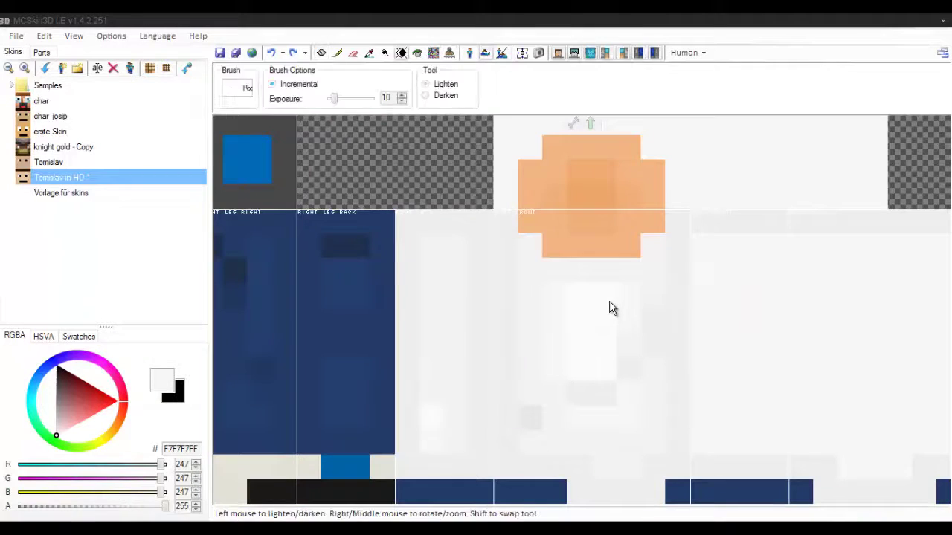
pyautogui.moveTo(610, 309); pyautogui.dragTo(610, 309)
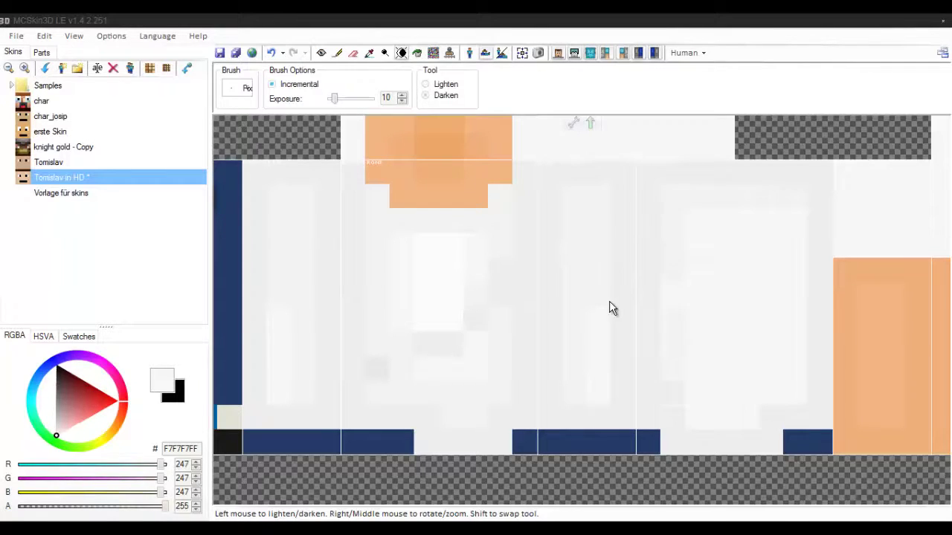
# Step: Try a red stroke on the shirt, remove it, and continue shading the sleeves
pyautogui.press('p')
pyautogui.moveTo(672, 245); pyautogui.dragTo(672, 319)
pyautogui.moveTo(672, 221); pyautogui.dragTo(721, 246)
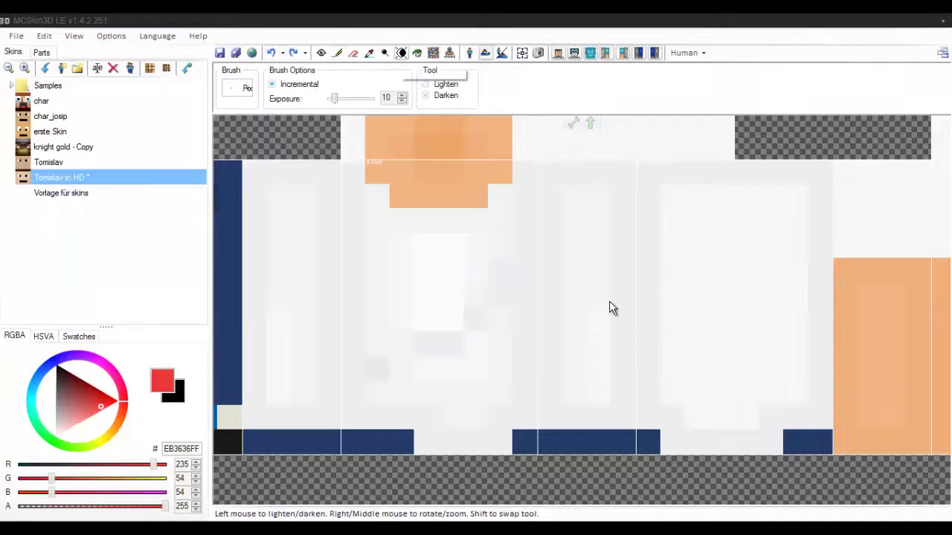
pyautogui.hotkey('ctrl', 'y')
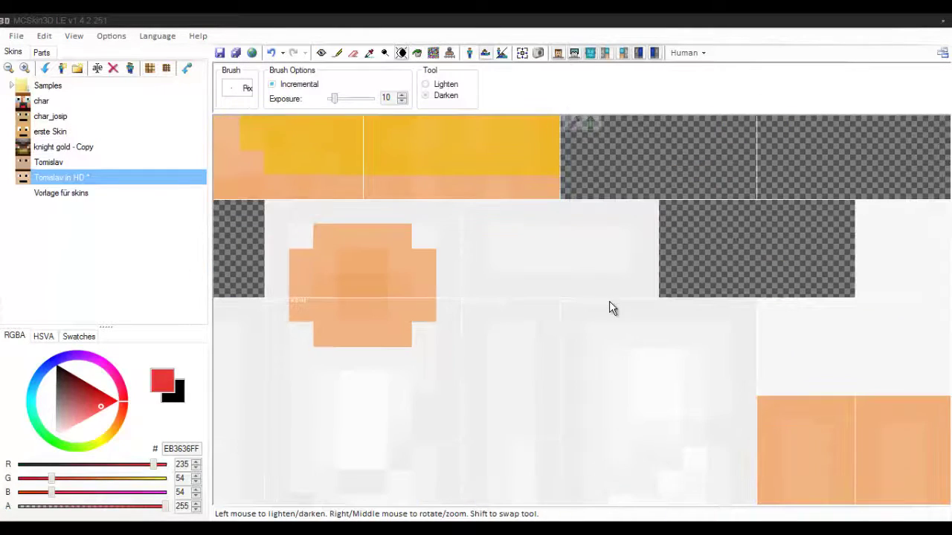
pyautogui.scroll(-2, 610, 308)
pyautogui.scroll(2, 610, 308)
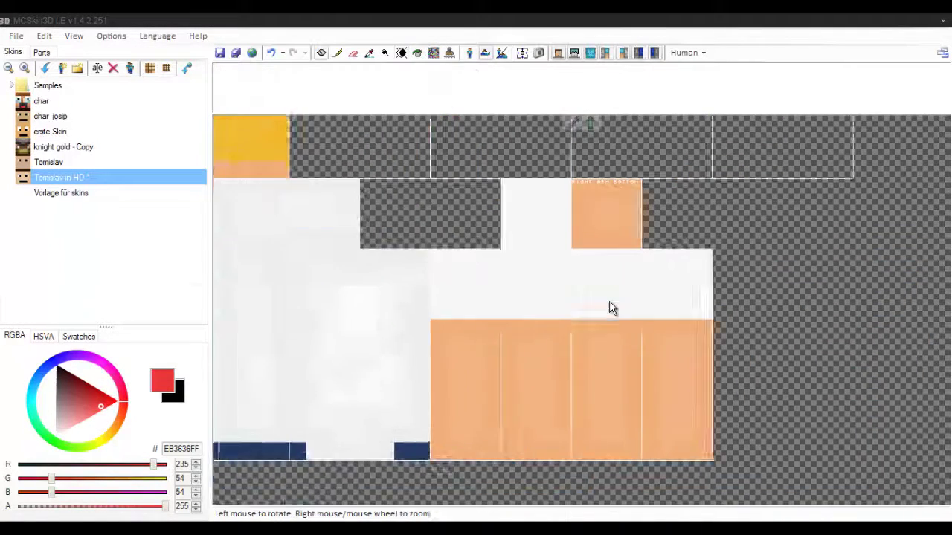
pyautogui.press('p')
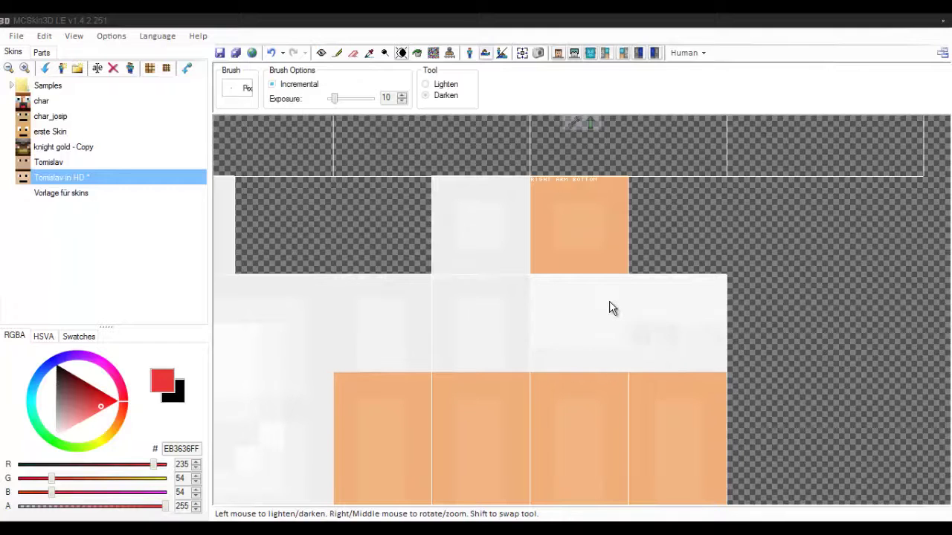
# Step: Zoom out and rotate the finished skin—blond hair, blue jeans, shaded white shirt—in 3D
pyautogui.scroll(-2, 609, 308)
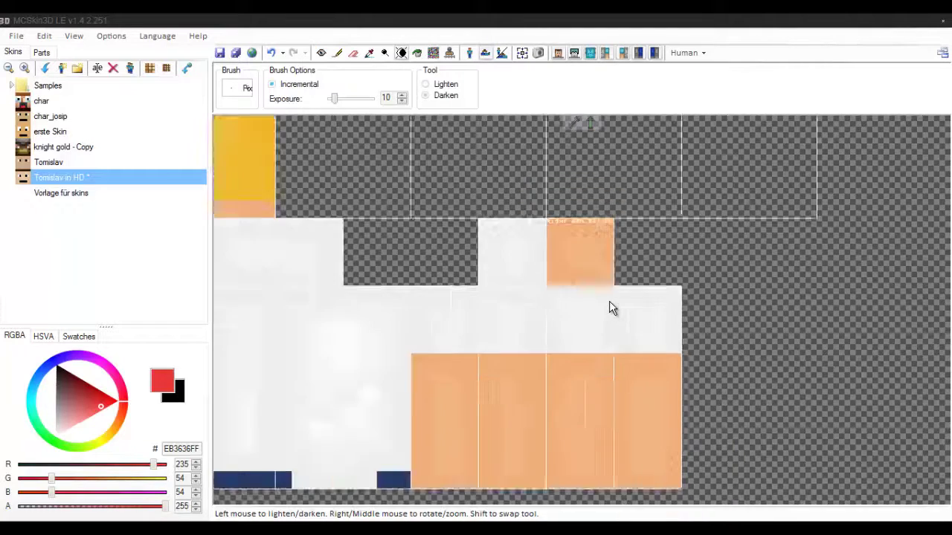
pyautogui.hotkey('ctrl', 'p')
pyautogui.press('c')
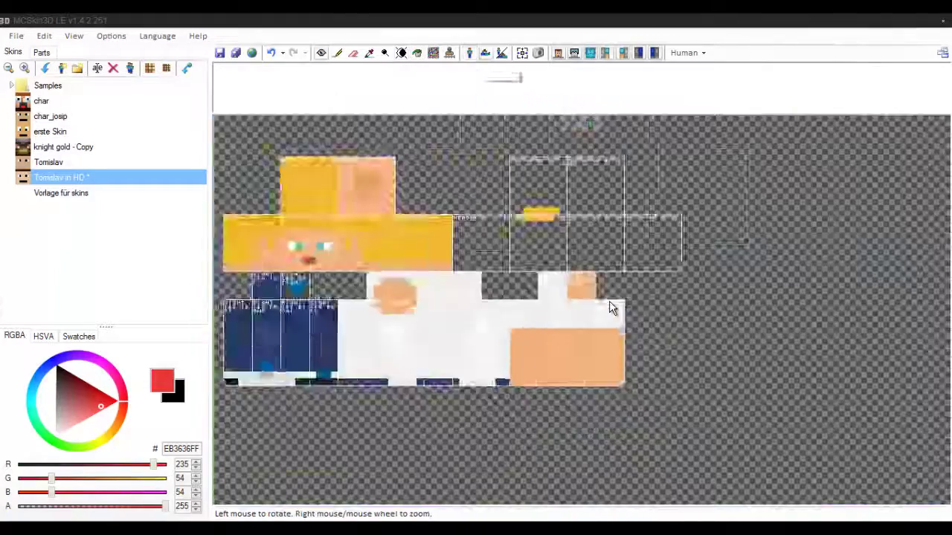